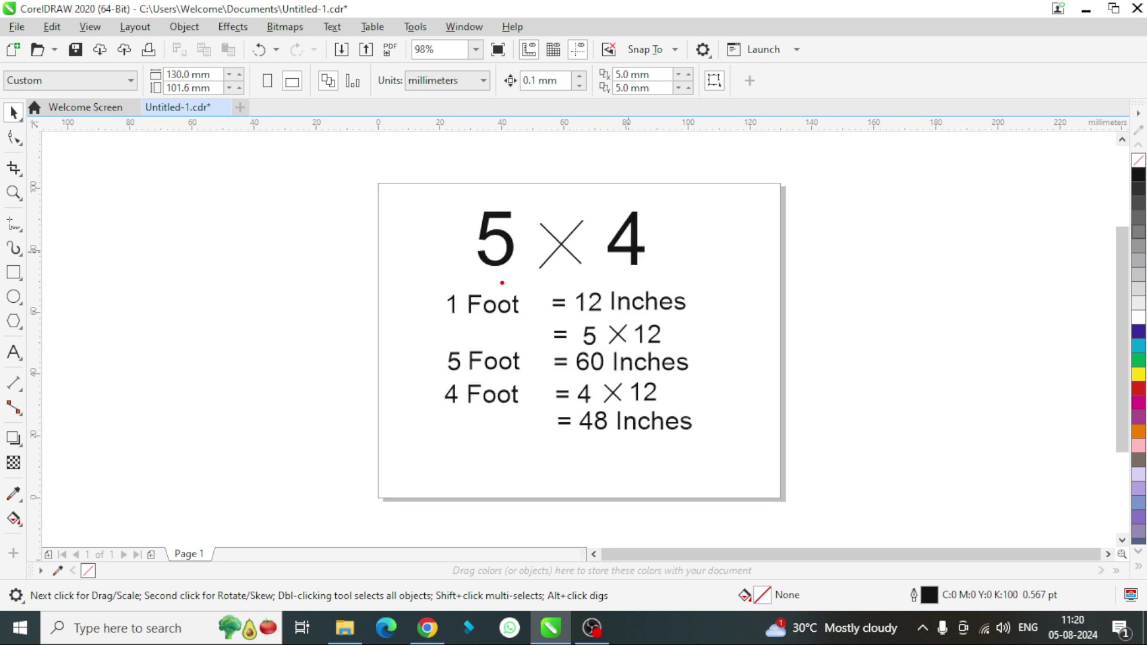
drag(442, 268, 699, 275)
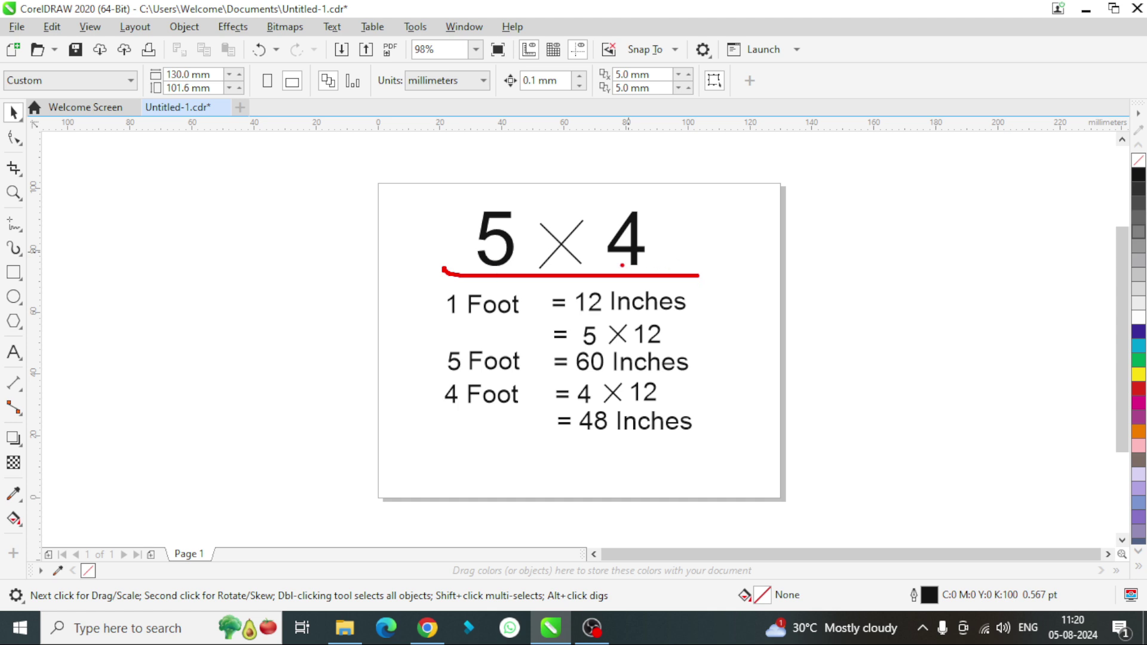
mouse_move(622, 265)
mouse_down()
mouse_move(637, 283)
mouse_move(760, 251)
mouse_up()
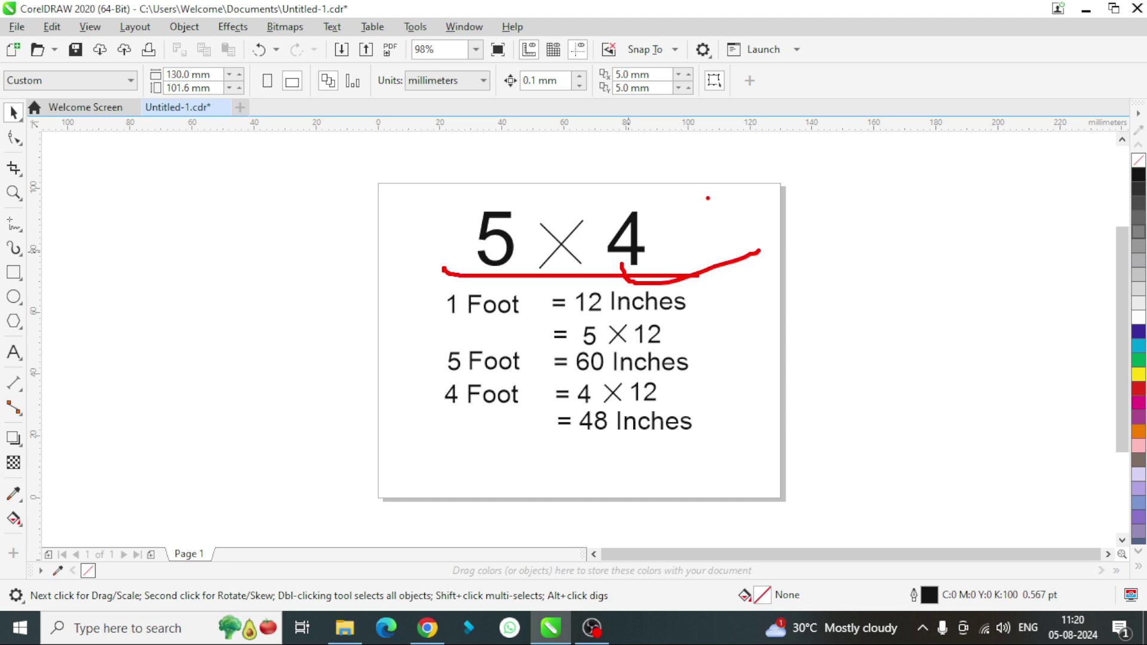
key(Escape)
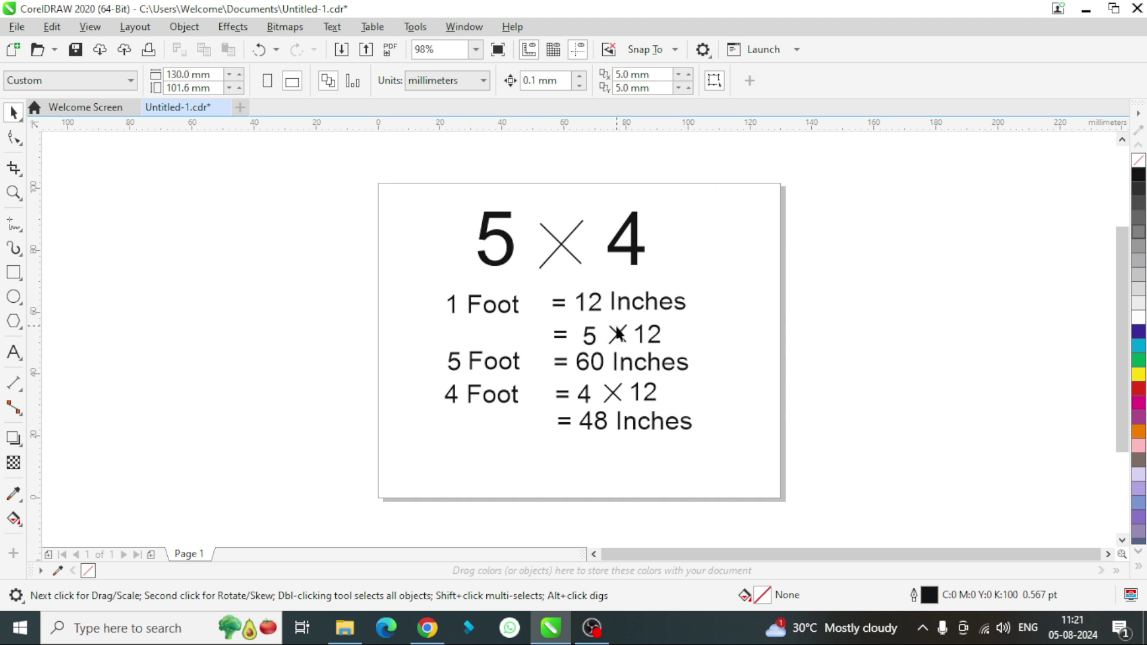
key(ctrl+2)
drag(569, 321, 723, 320)
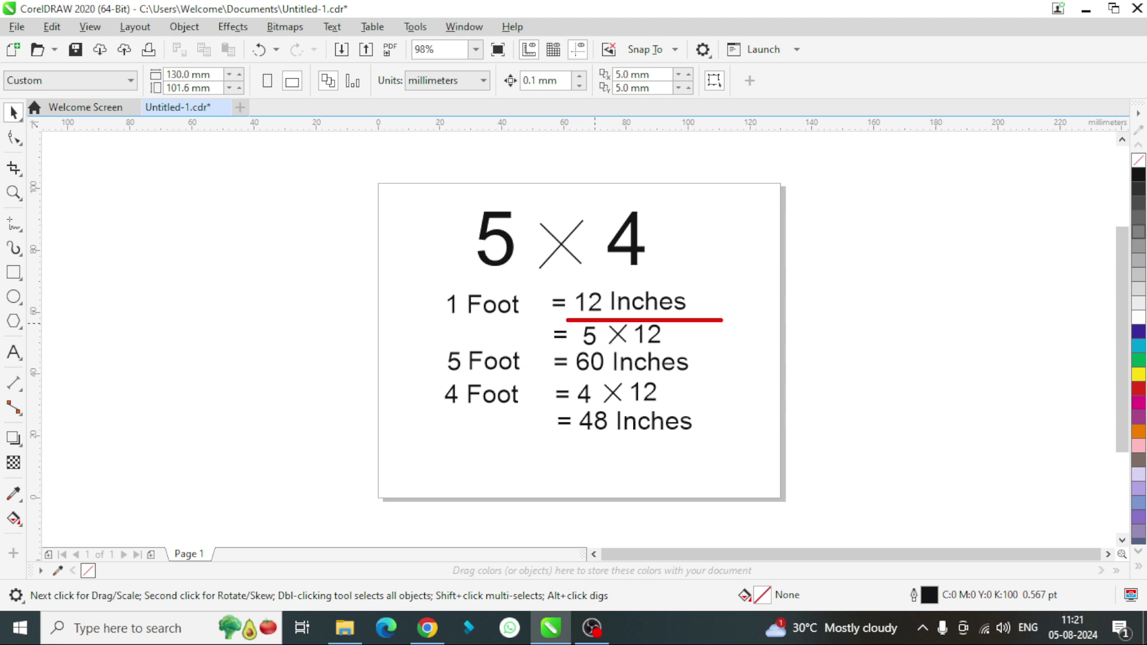
drag(560, 375, 717, 384)
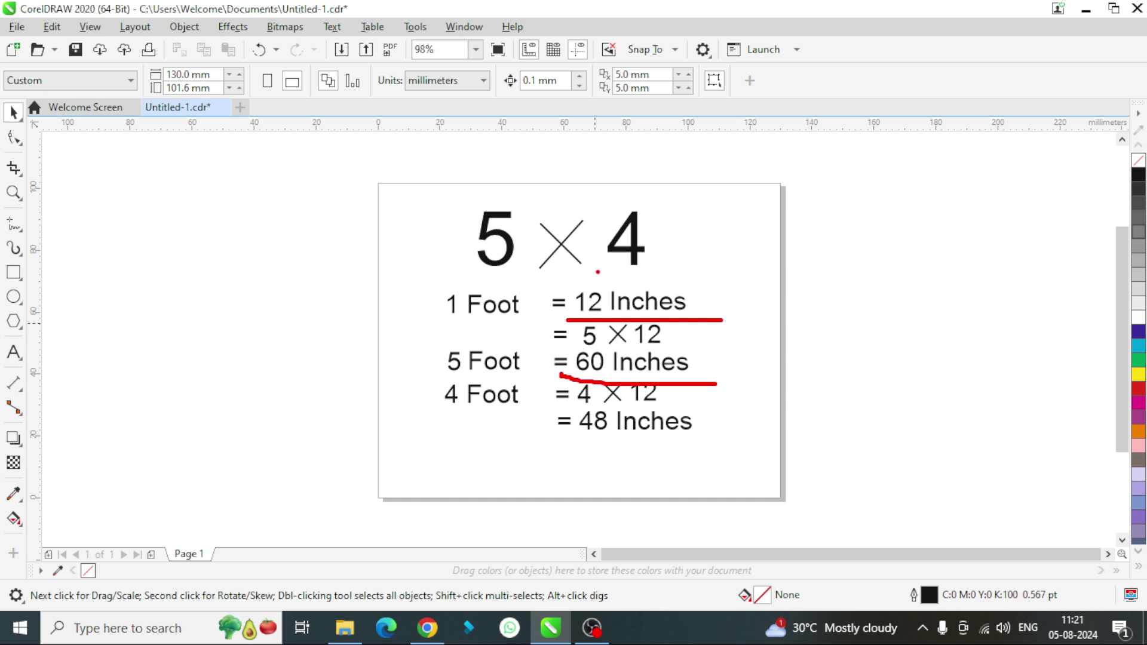
mouse_move(598, 272)
mouse_down()
mouse_move(671, 276)
mouse_move(752, 187)
mouse_up()
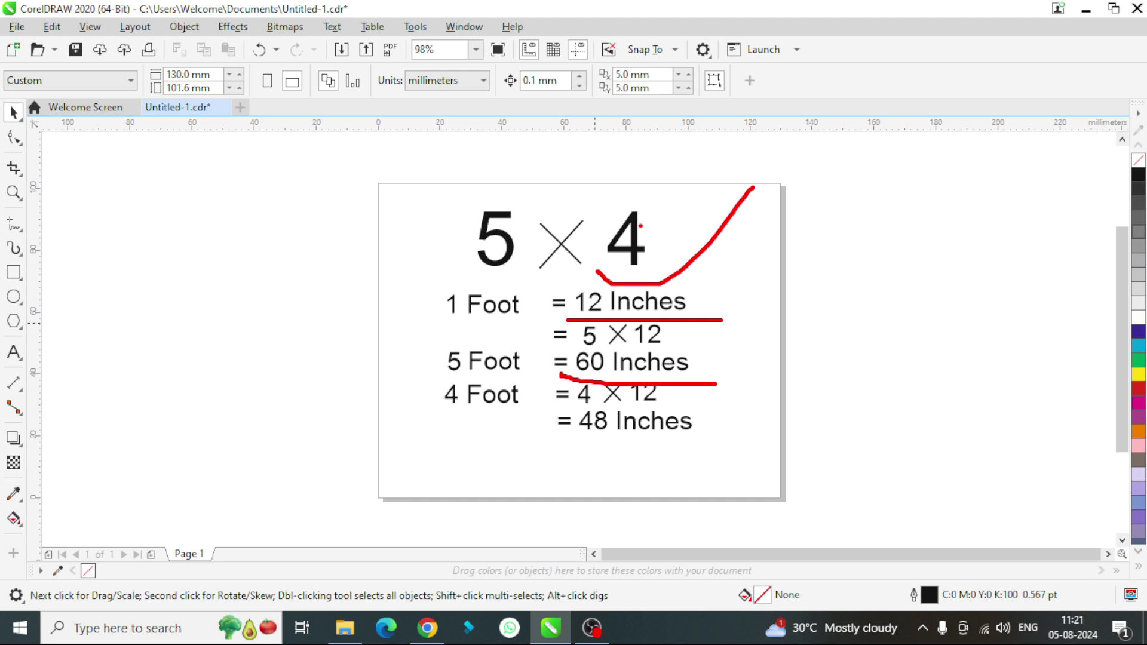
mouse_move(569, 428)
mouse_down()
mouse_move(609, 453)
mouse_move(854, 398)
mouse_up()
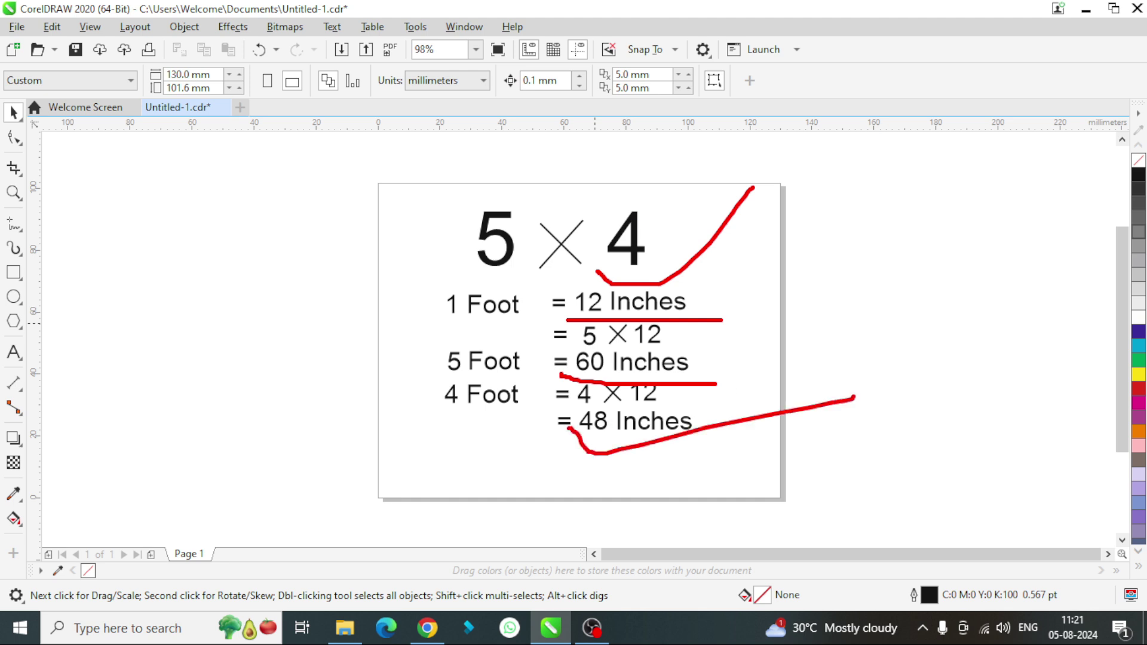
key(e)
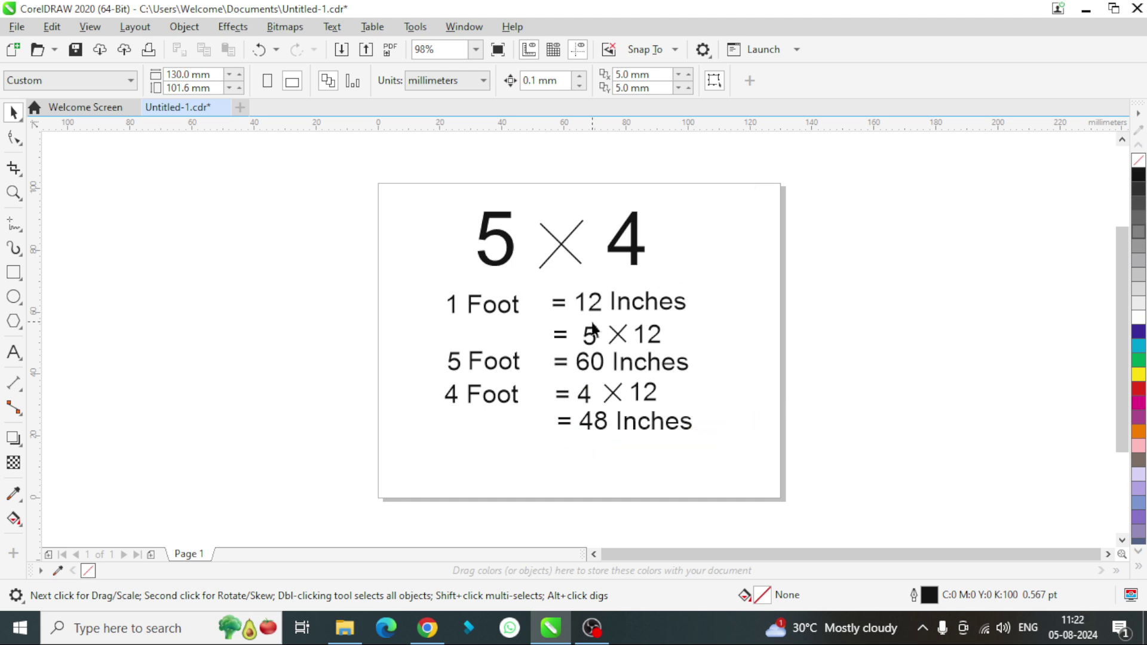
- Delete all the text and multiplication-sign objects from the page
key(Escape)
drag(390, 180, 780, 473)
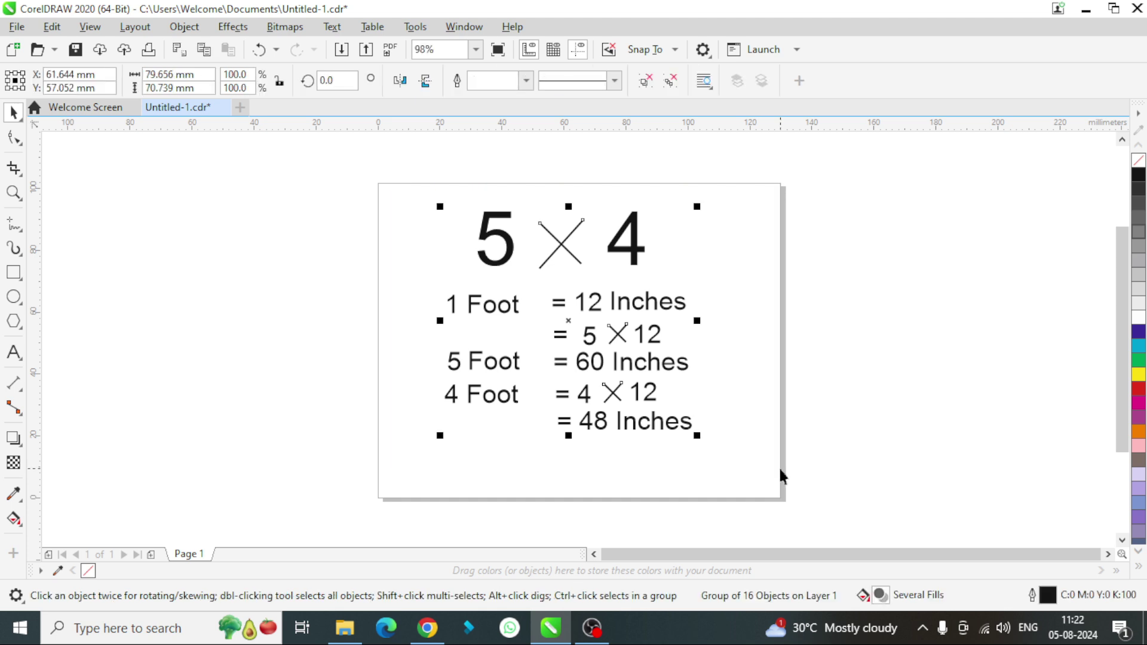
key(Delete)
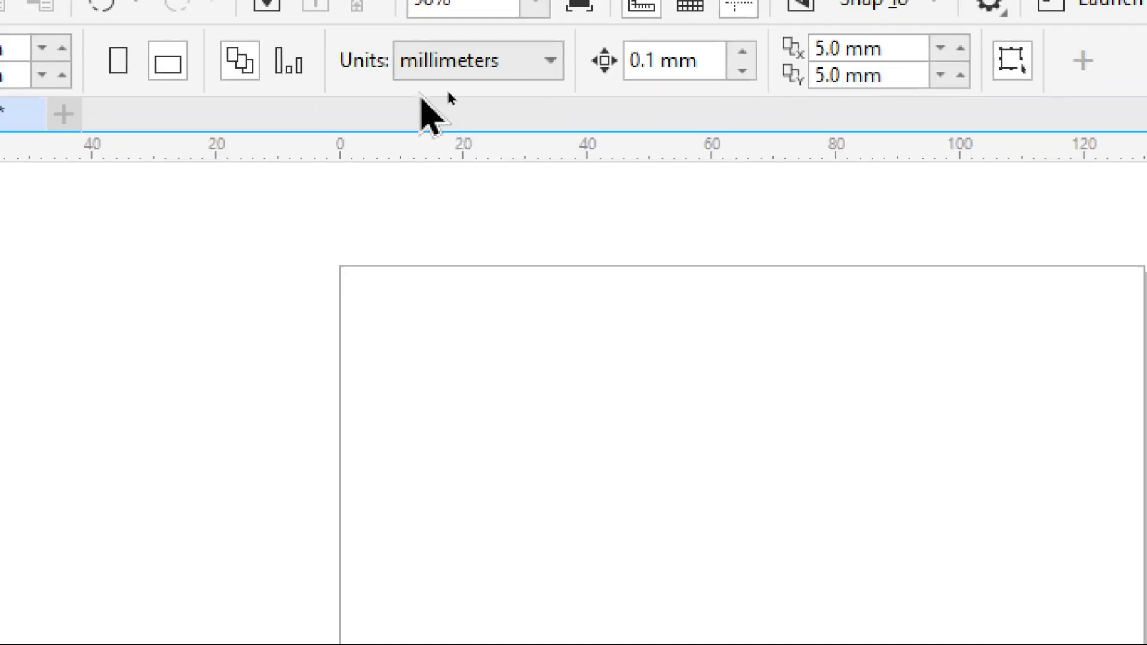
- Switch the document units to inches and set the page size to 60 inches wide by 48 inches high
click(550, 61)
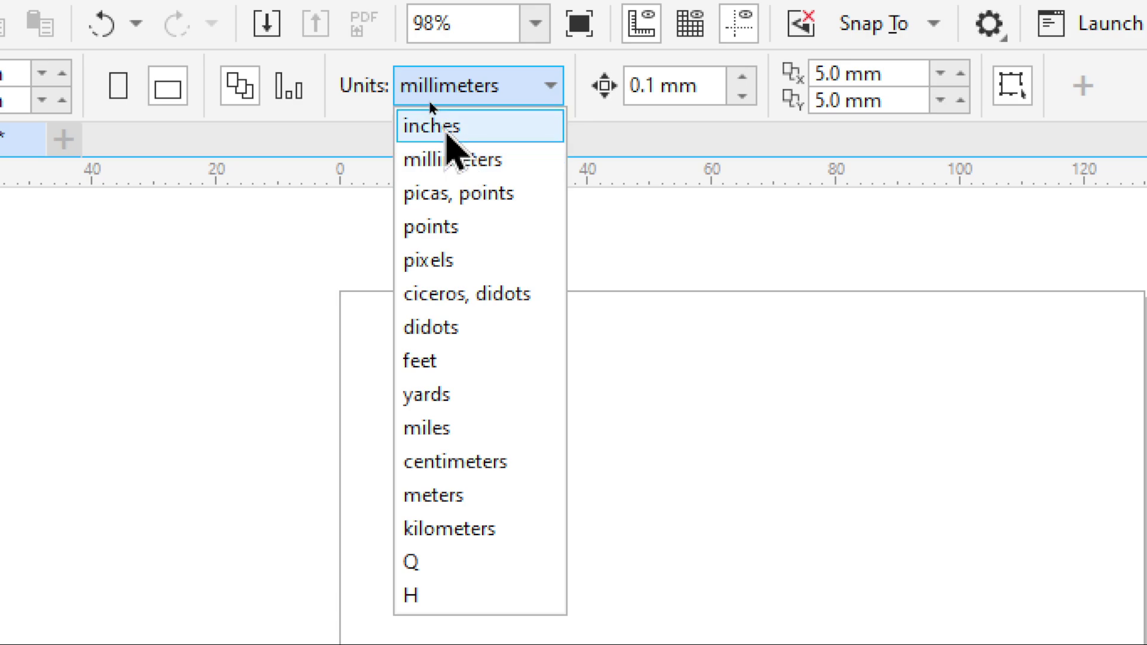
click(449, 126)
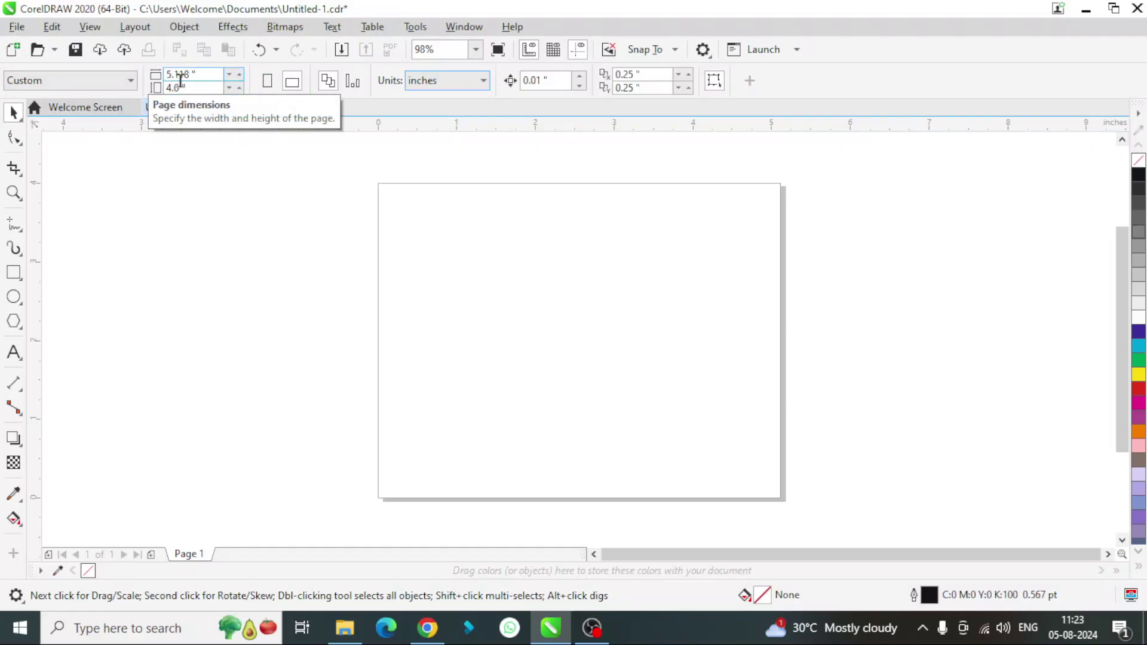
double_click(179, 74)
text(60)
double_click(173, 88)
text(48)
key(Return)
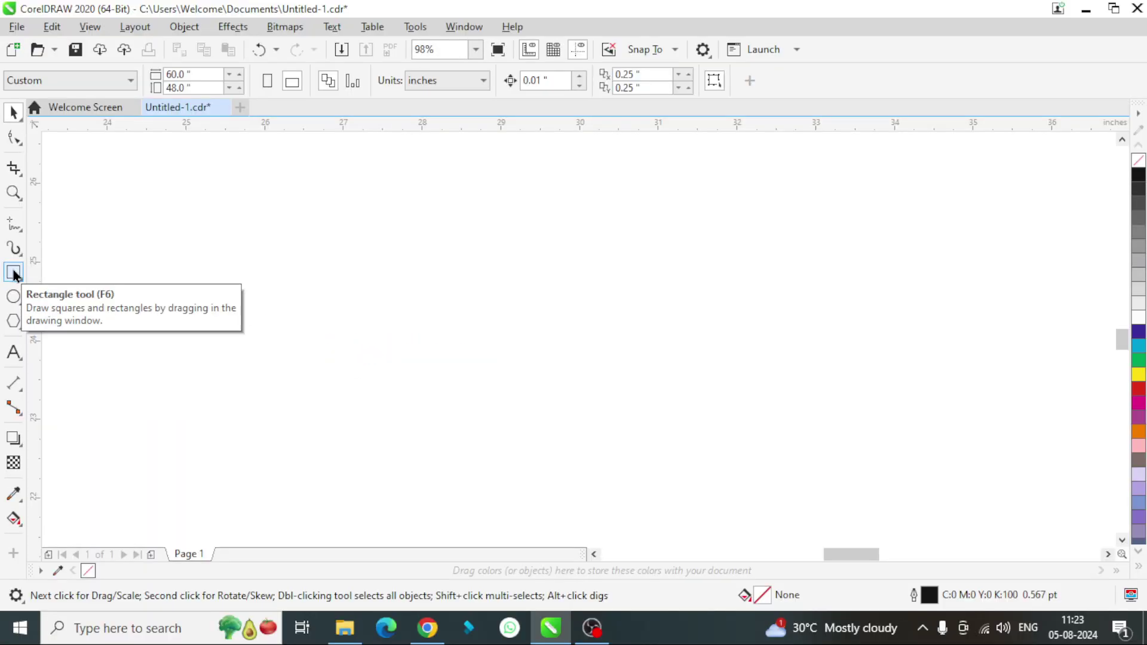
- Add a rectangle that frames the whole 60 × 48 inch page and deselect it
click(14, 273)
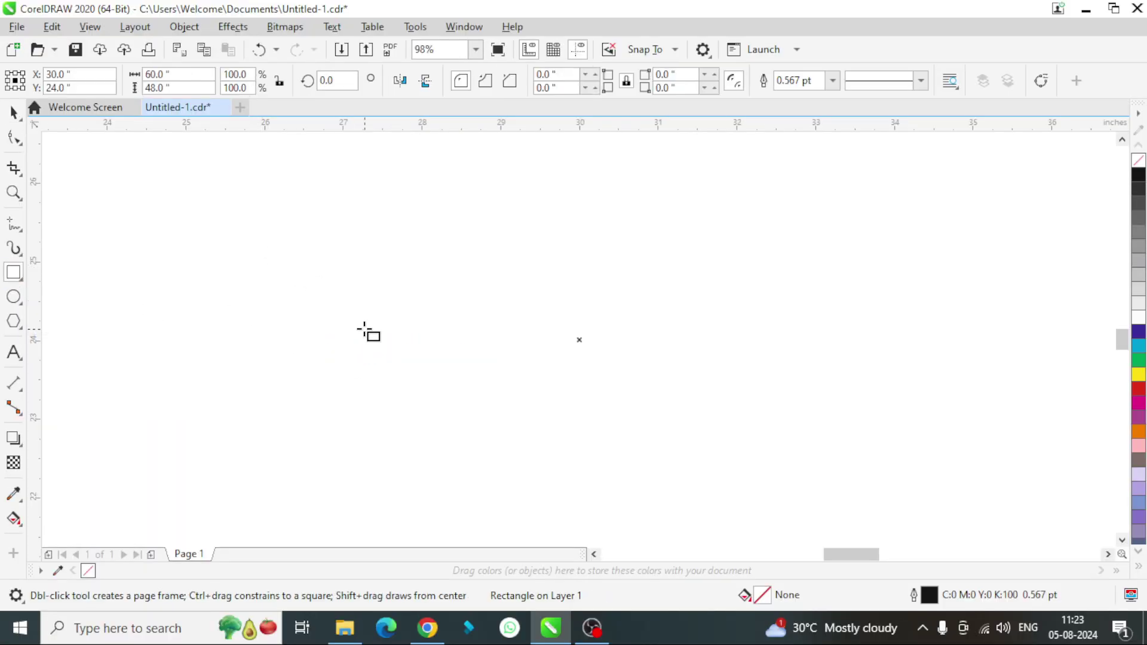
key(F4)
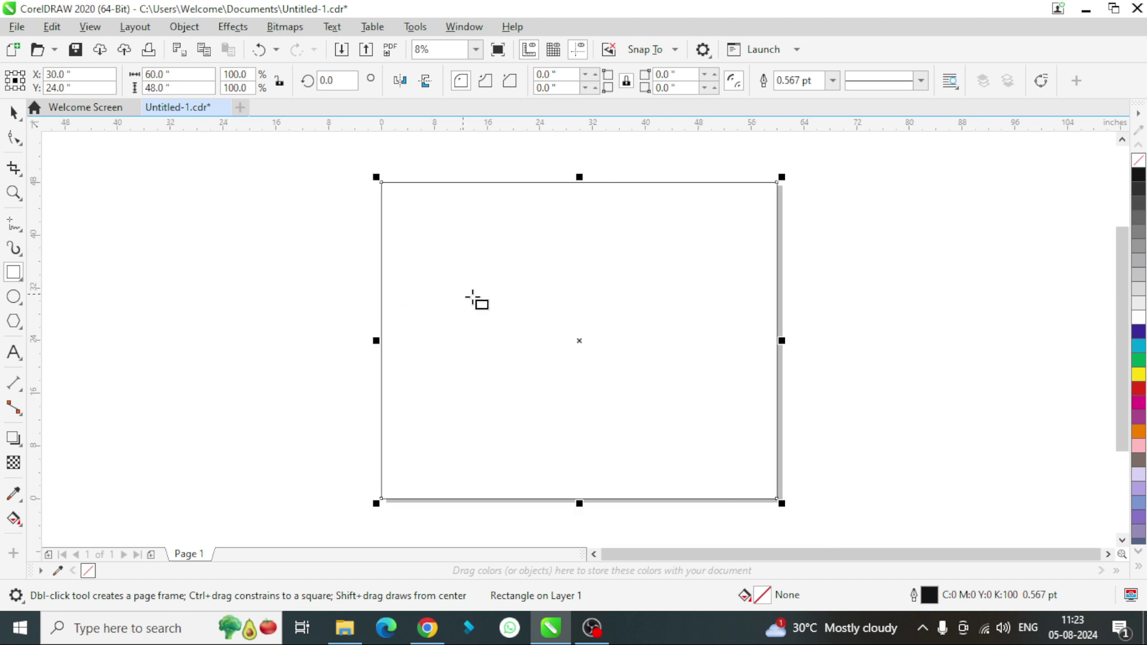
click(13, 112)
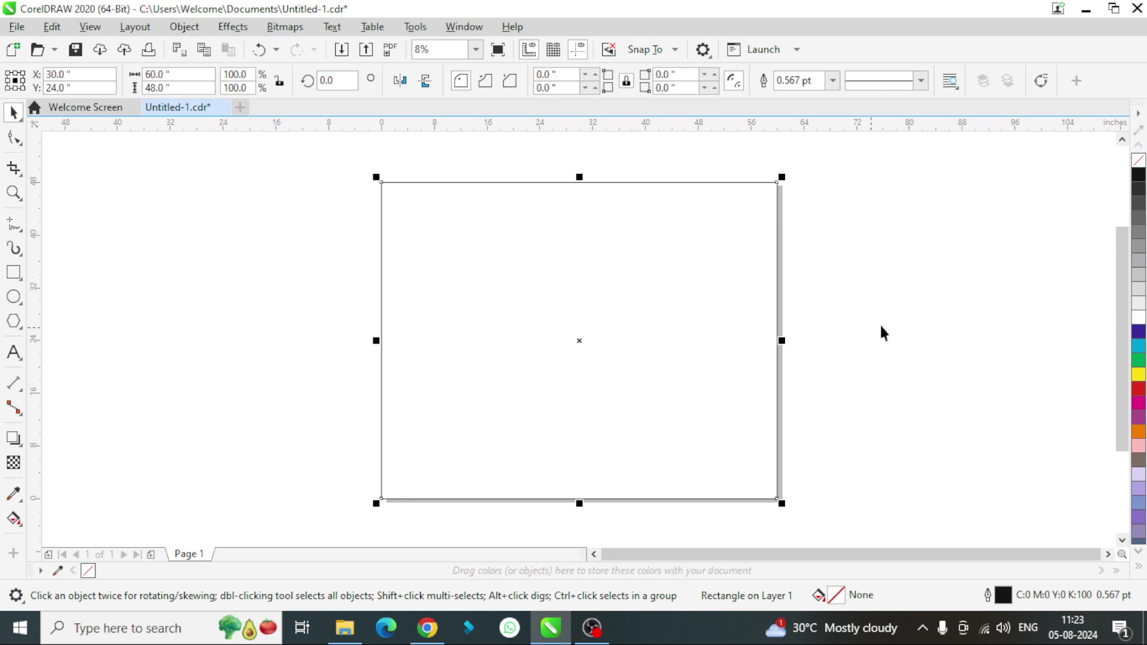
click(911, 321)
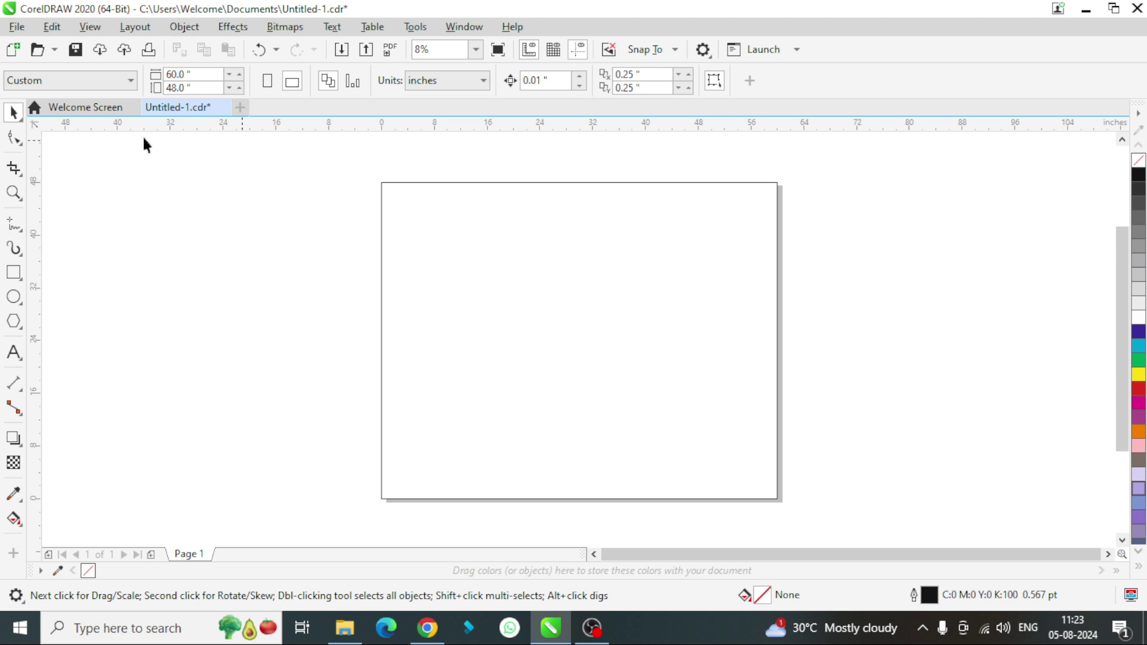
- Set the page size to 36 inches wide by 24 inches high
double_click(175, 74)
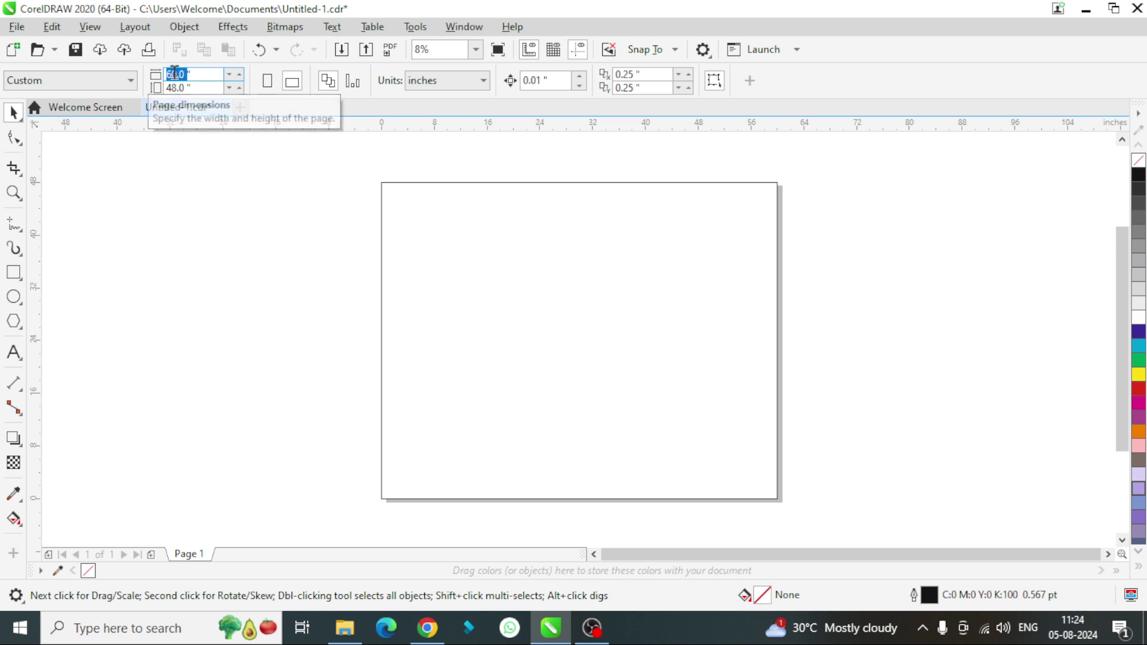
text(36)
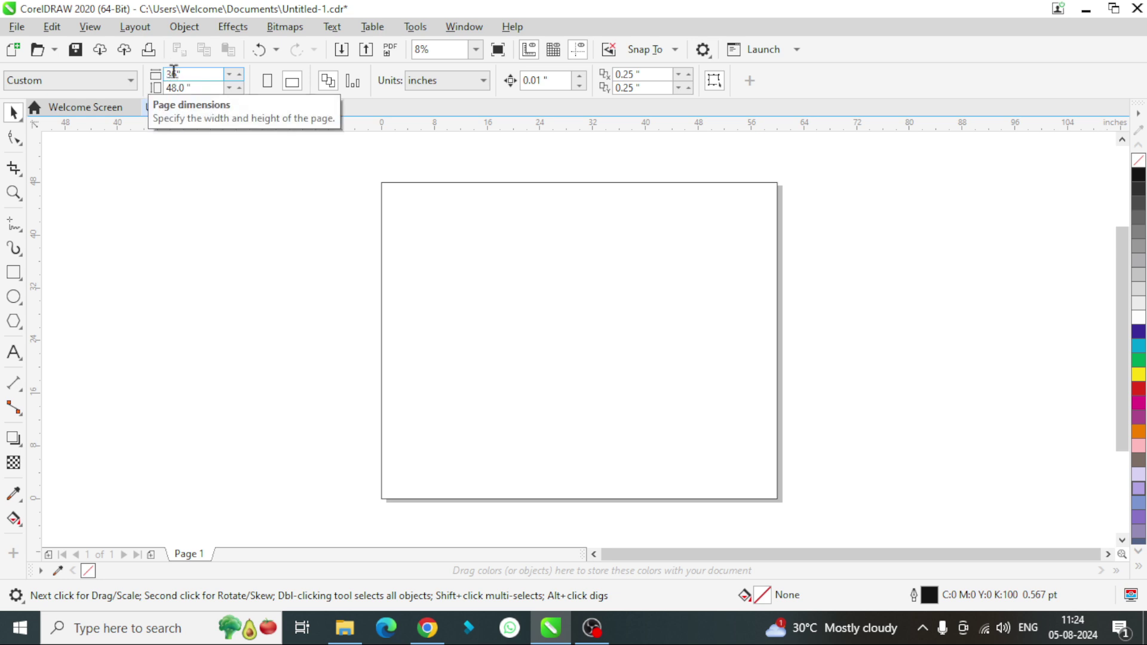
double_click(177, 87)
text(24)
key(Return)
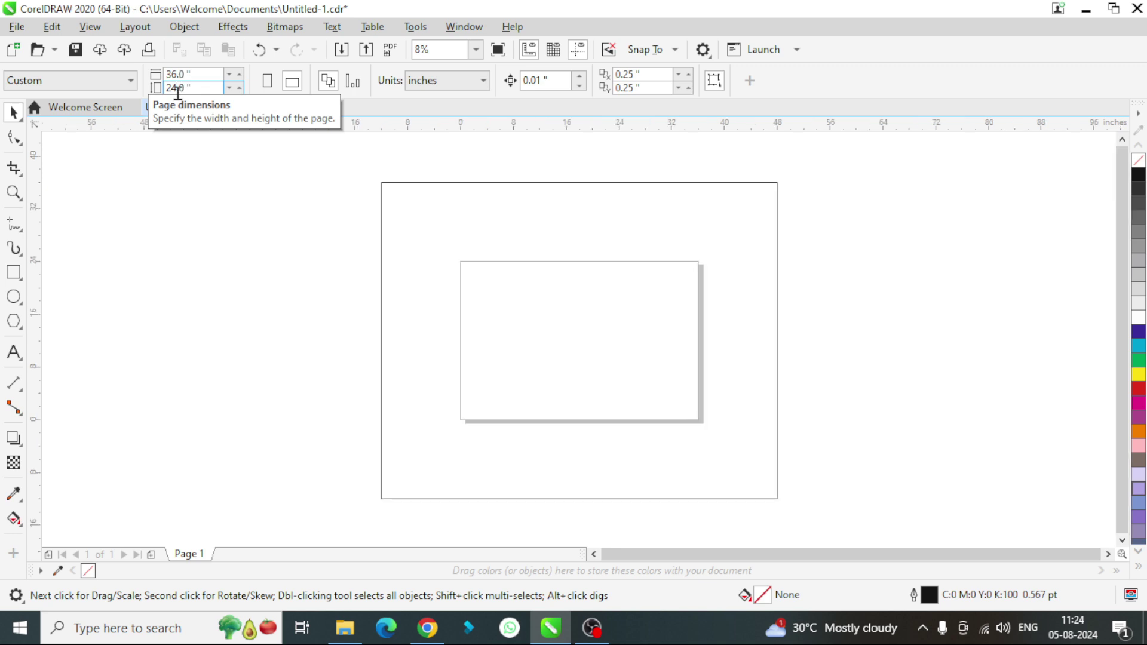
- Replace the oversized 60 × 48 inch rectangle with a new frame rectangle matching the 36 × 24 inch page
click(564, 203)
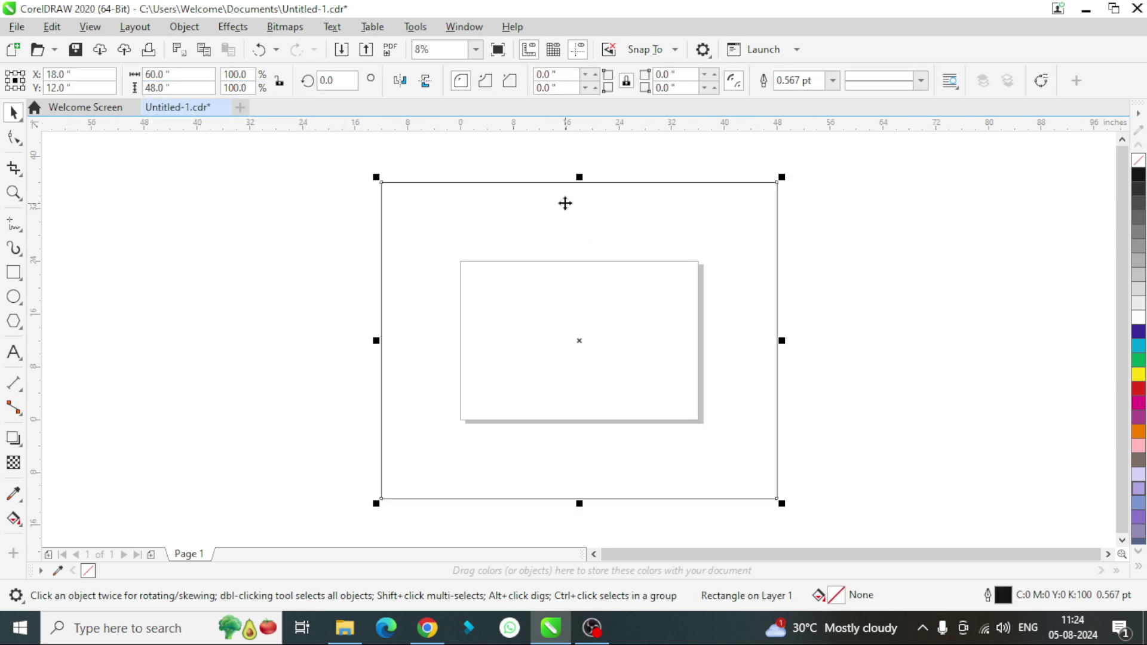
key(Delete)
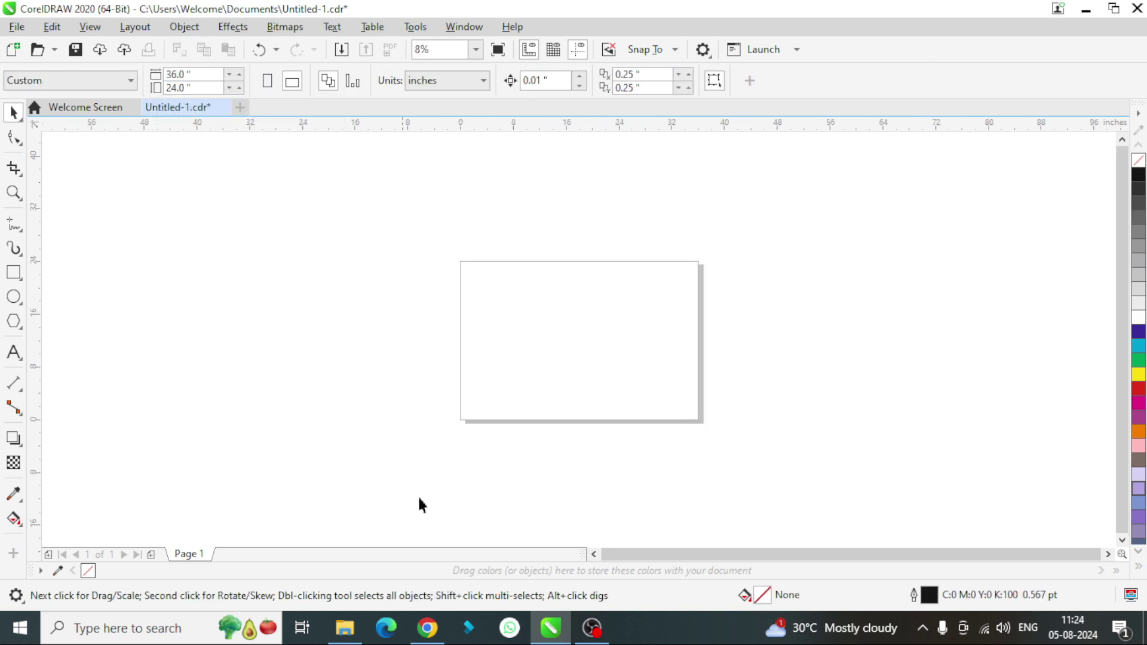
double_click(13, 274)
click(932, 243)
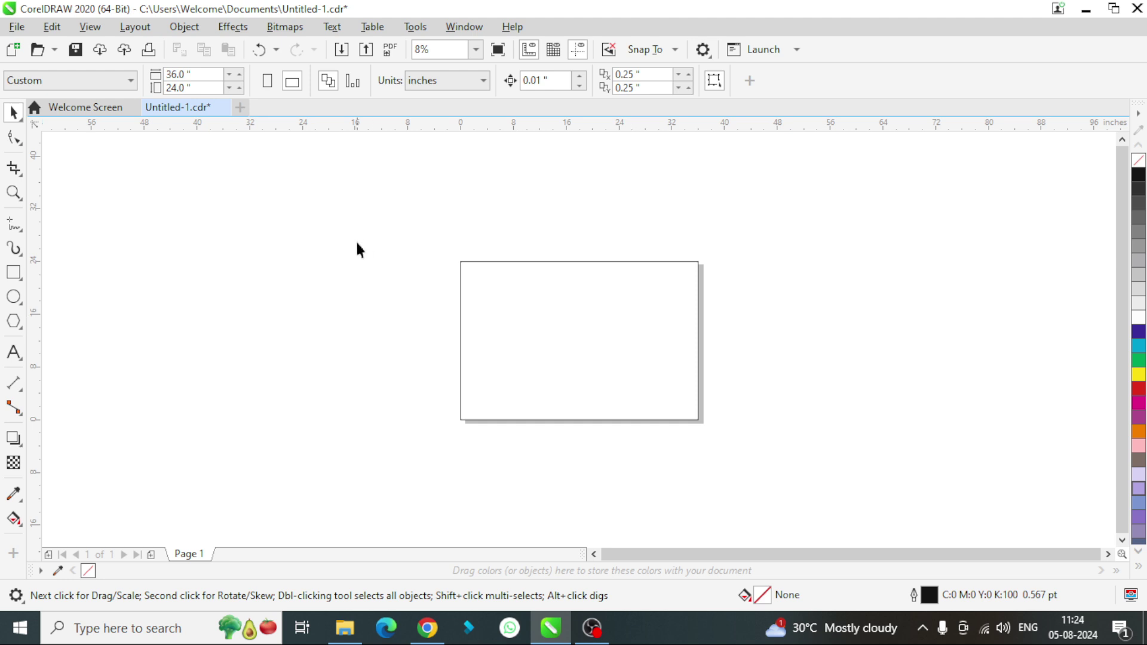